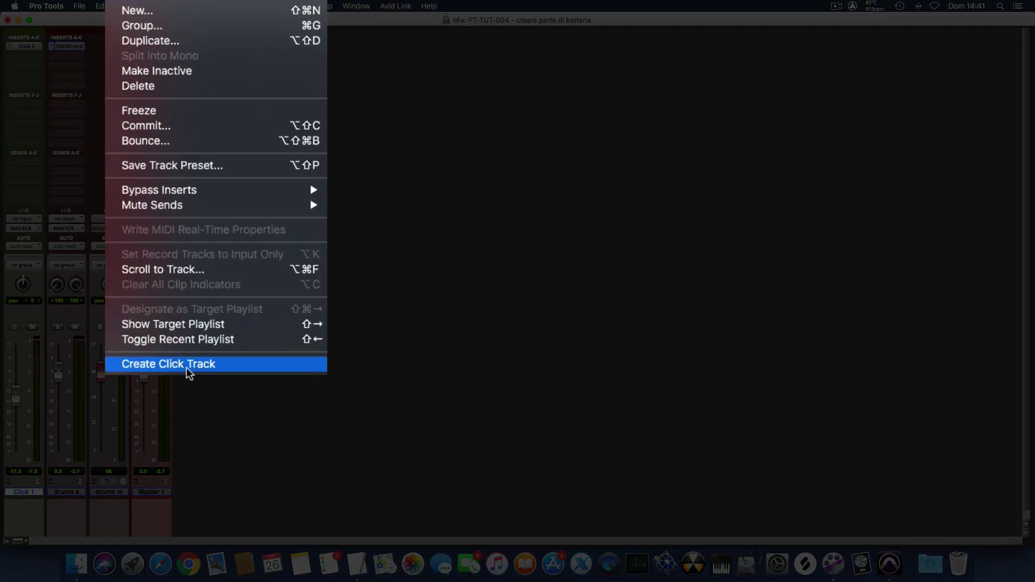
Step: Review the session's initial tempo event in the Edit window and the tracks in the Mix window
{"action": "left_click", "coordinate": [193, 260]}
{"action": "key", "text": "super+equal"}
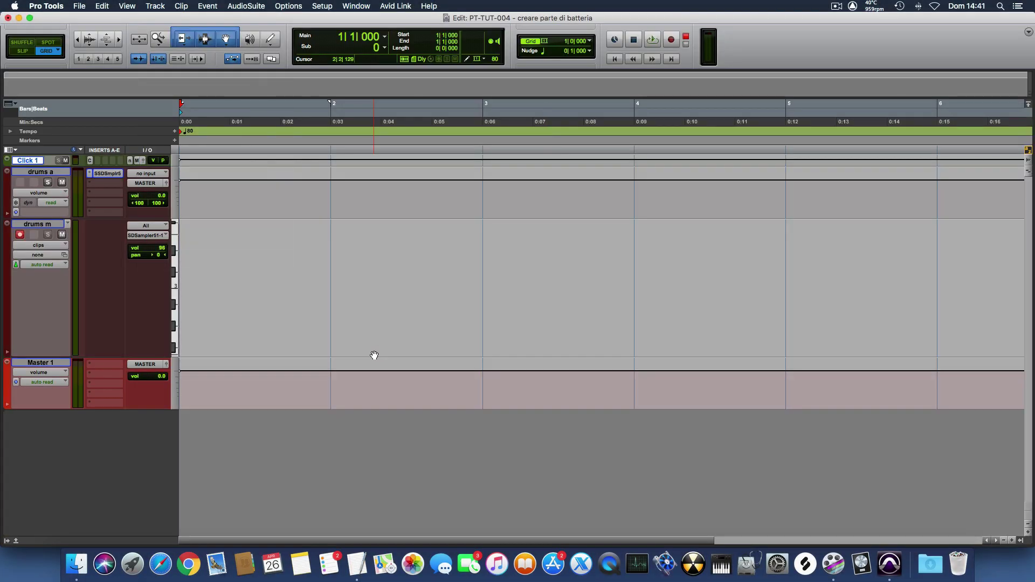
{"action": "double_click", "coordinate": [184, 132]}
{"action": "key", "text": "Escape"}
{"action": "key", "text": "super+equal"}
{"action": "left_click", "coordinate": [158, 493]}
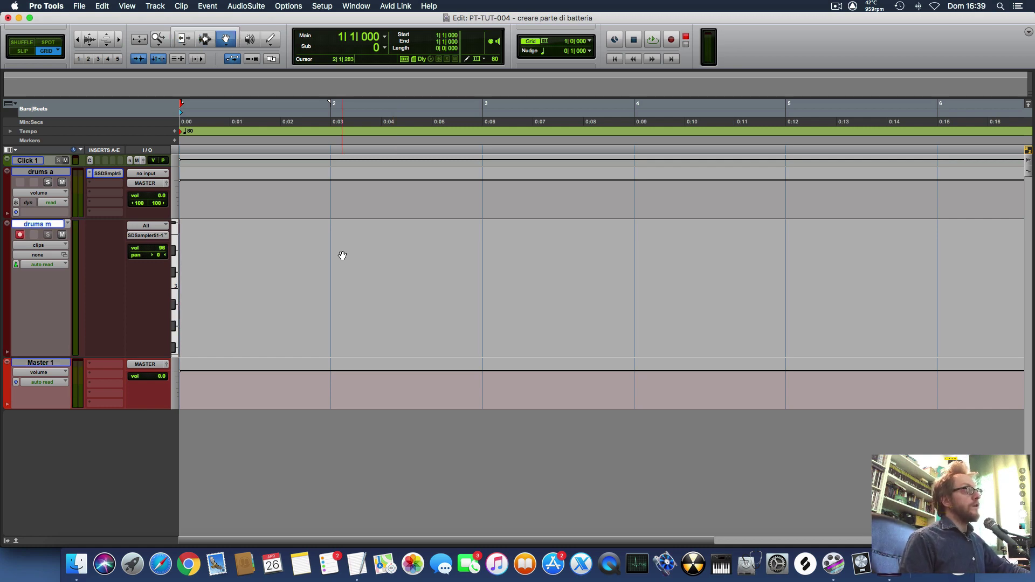
Step: Open the MIDI Editor for the drums m track and play the empty track from bar 2
{"action": "left_click", "coordinate": [356, 6]}
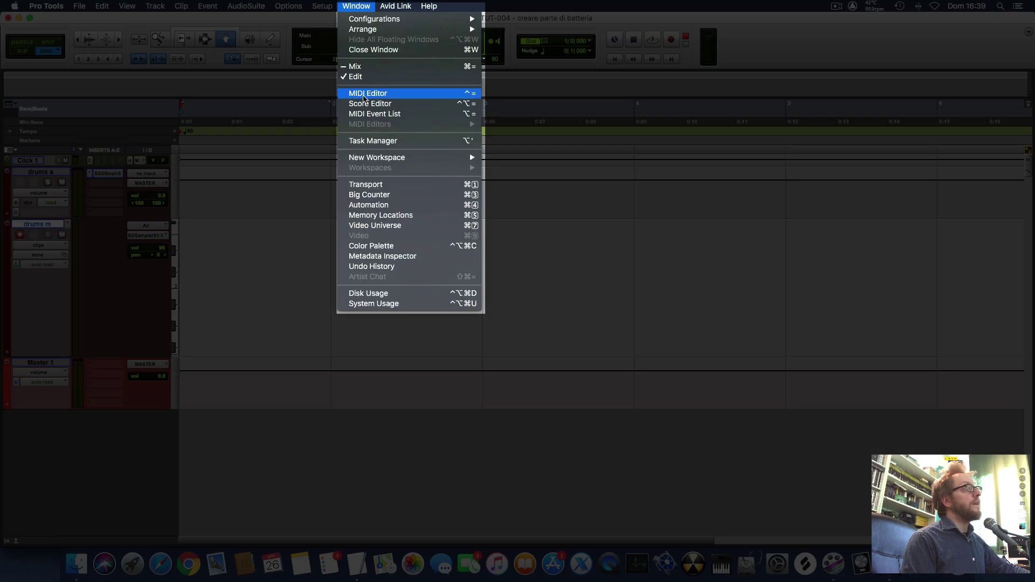
{"action": "left_click", "coordinate": [365, 95]}
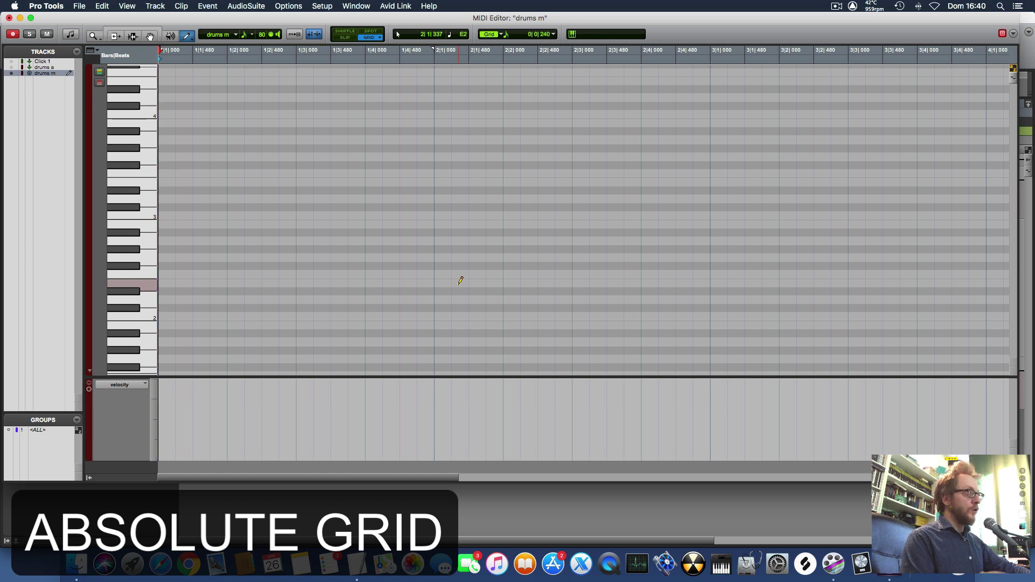
{"action": "key", "text": "space"}
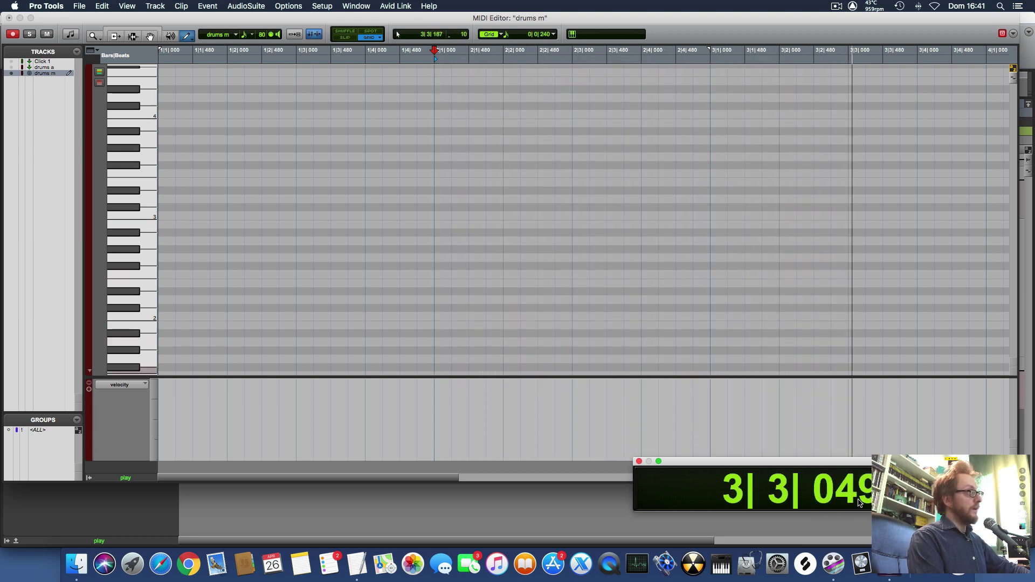
{"action": "key", "text": "space"}
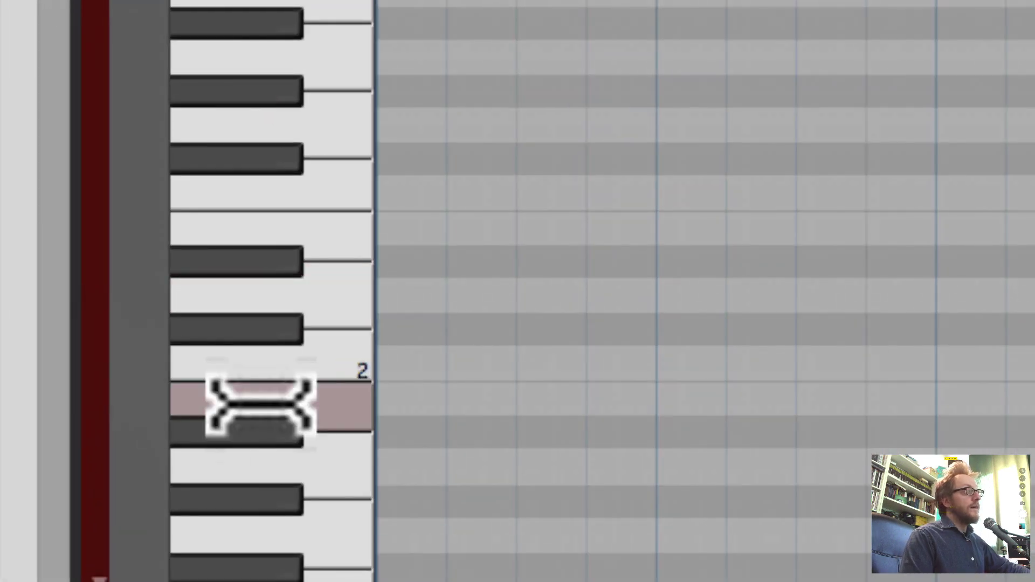
Step: Draw sixteenth notes on C1 at beats 1 and 3 of bar 2 and play them back
{"action": "scroll", "coordinate": [253, 404], "scroll_direction": "down", "scroll_amount": 2}
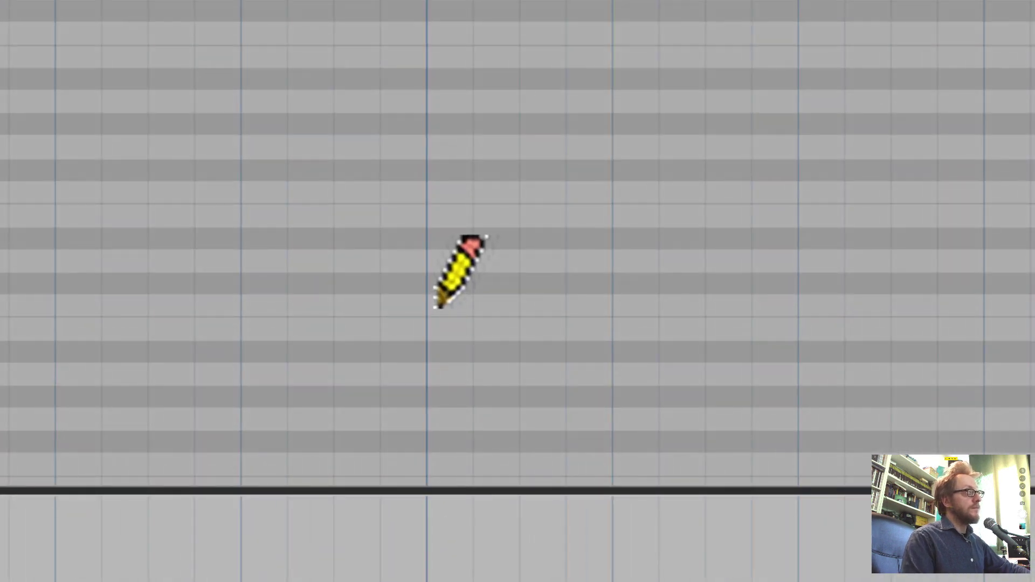
{"action": "left_click", "coordinate": [441, 307]}
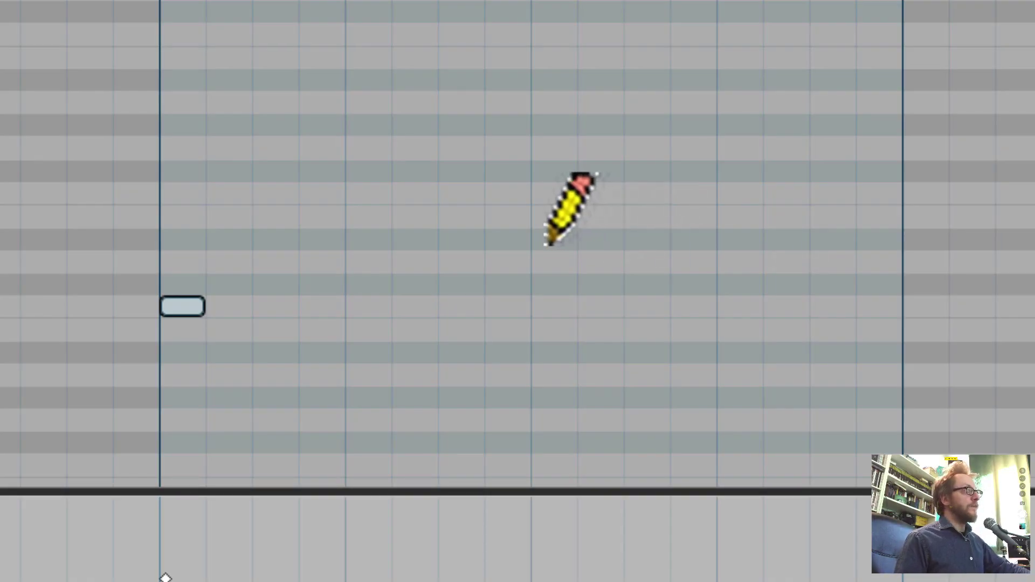
{"action": "left_click", "coordinate": [544, 308]}
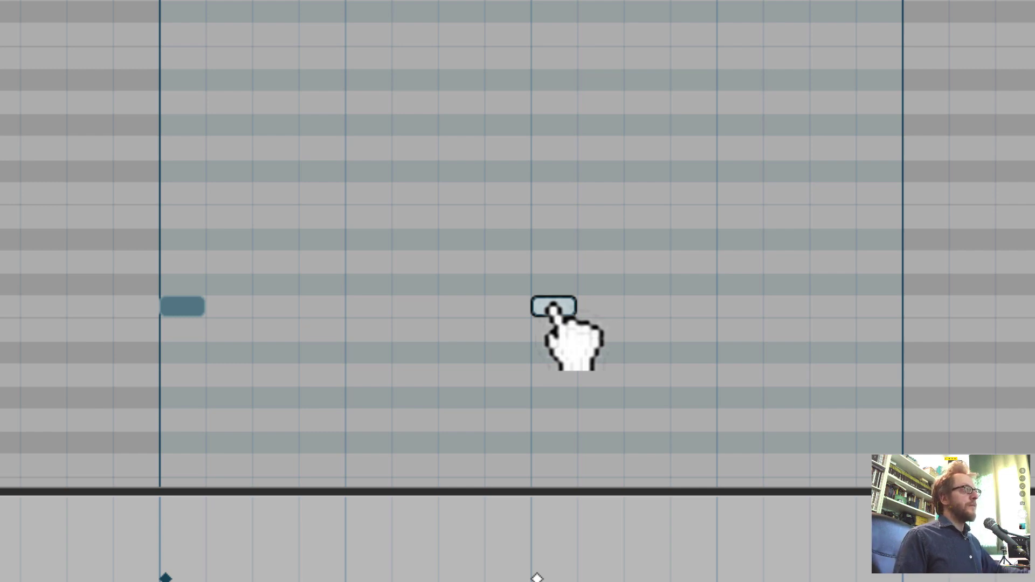
{"action": "left_click", "coordinate": [192, 310]}
{"action": "key", "text": "space"}
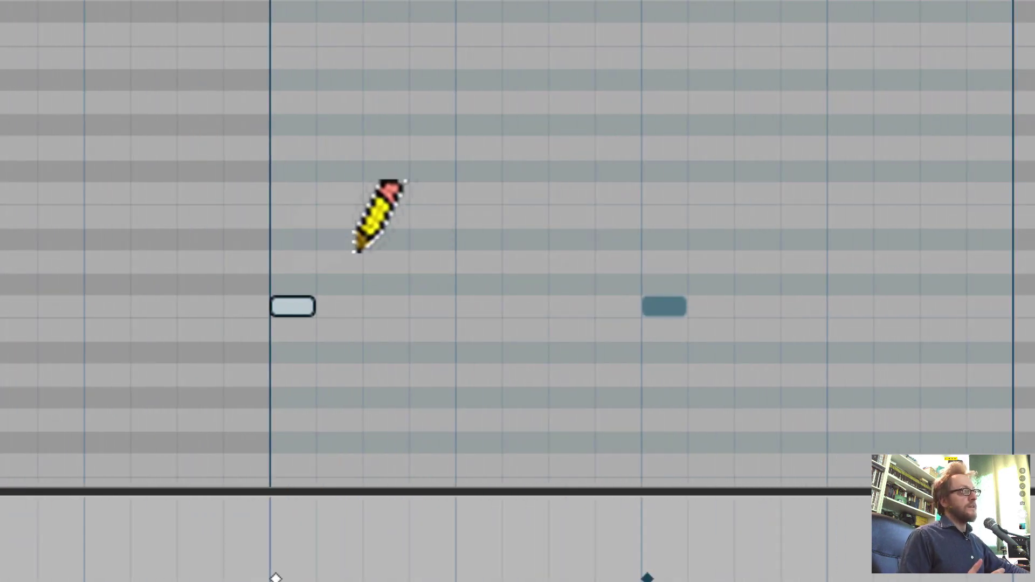
Step: Add notes on E1 at beats 2 and 4 of bar 2 and play the pattern from 2|1|000
{"action": "left_click", "coordinate": [469, 262]}
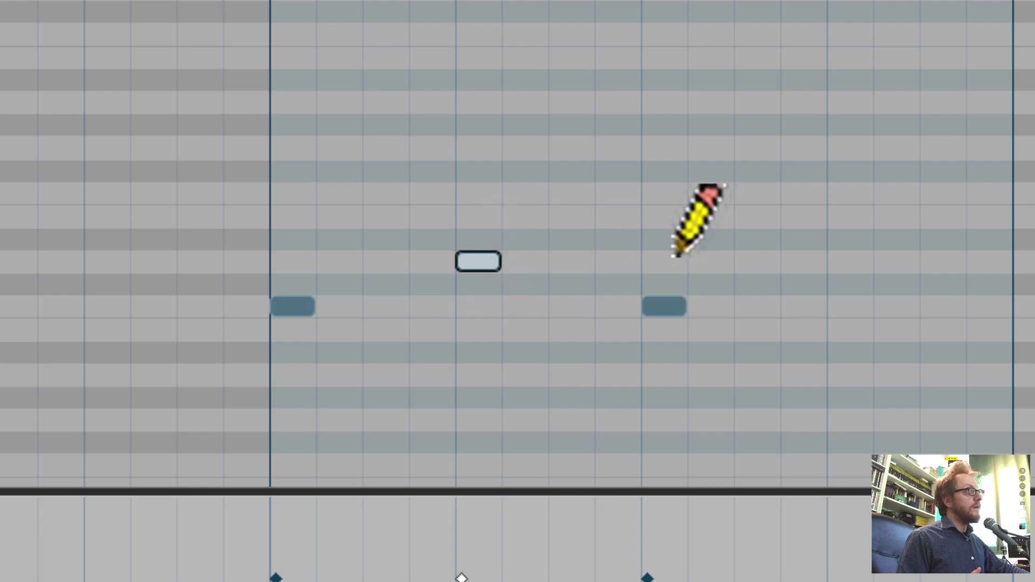
{"action": "left_click", "coordinate": [836, 219]}
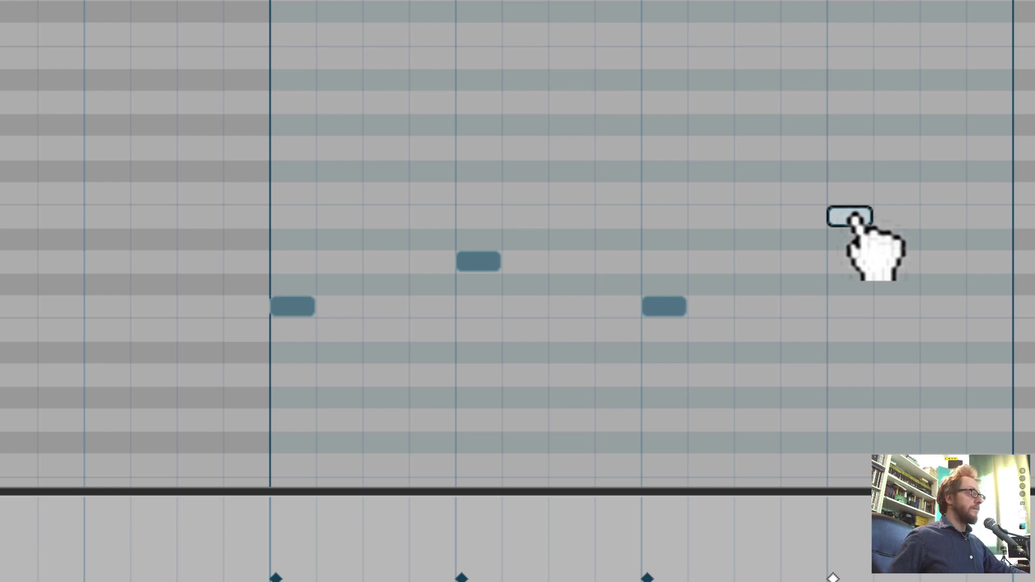
{"action": "left_click_drag", "start_coordinate": [481, 263], "coordinate": [482, 224]}
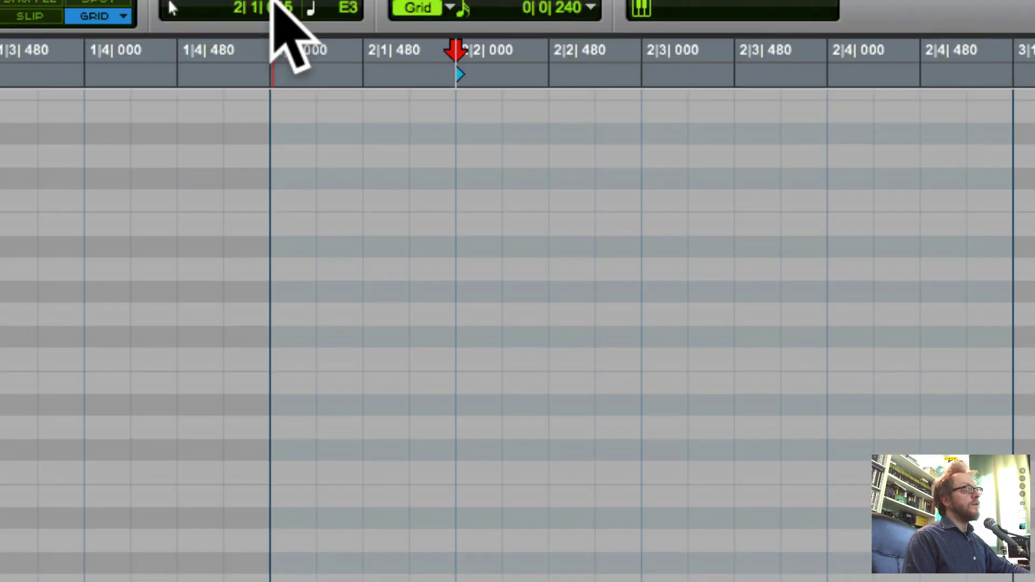
{"action": "left_click", "coordinate": [268, 62]}
{"action": "key", "text": "space"}
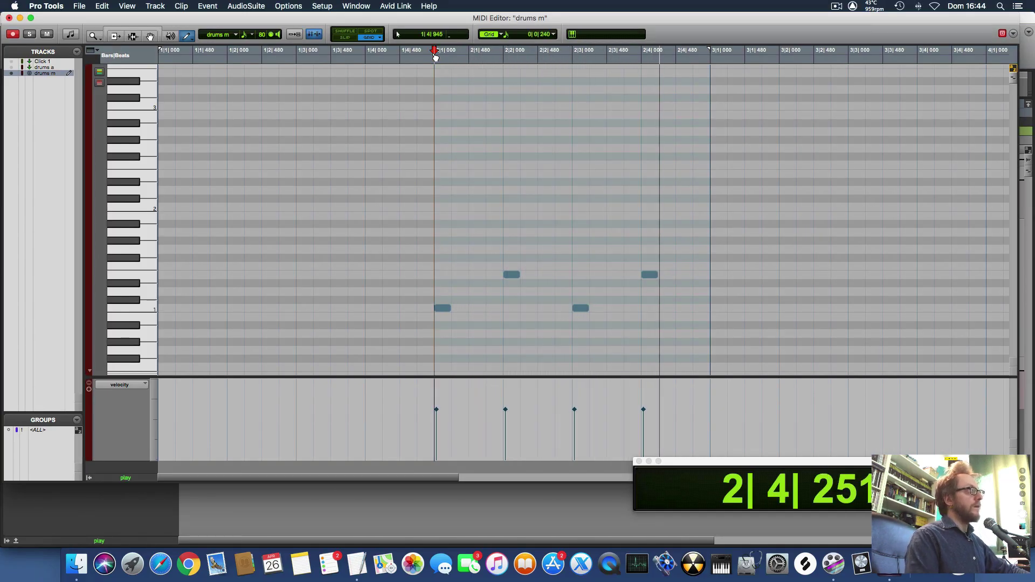
{"action": "key", "text": "space"}
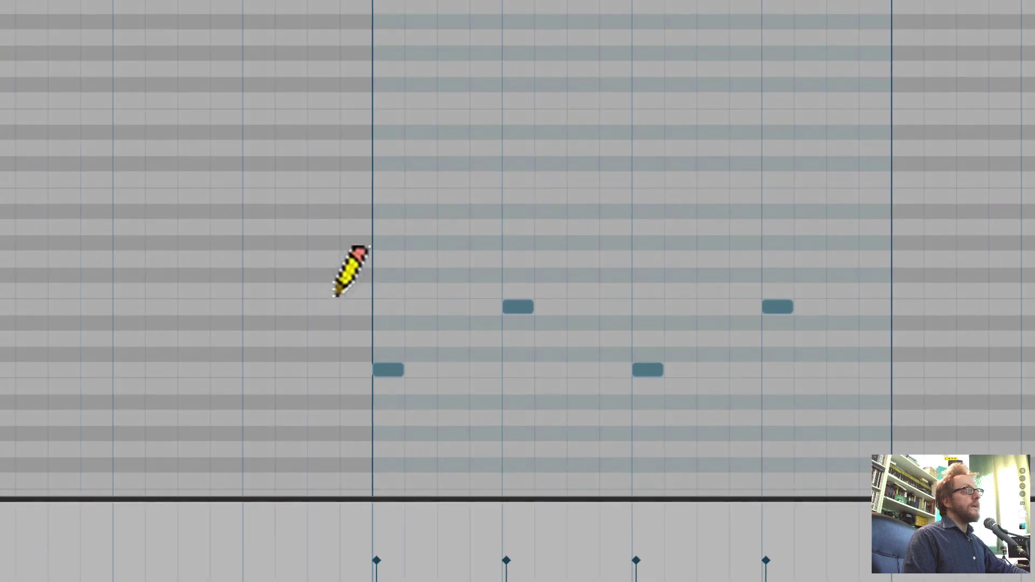
Step: Draw notes on F#1 at all four beats of bar 2
{"action": "left_click", "coordinate": [440, 257]}
{"action": "left_click", "coordinate": [526, 275]}
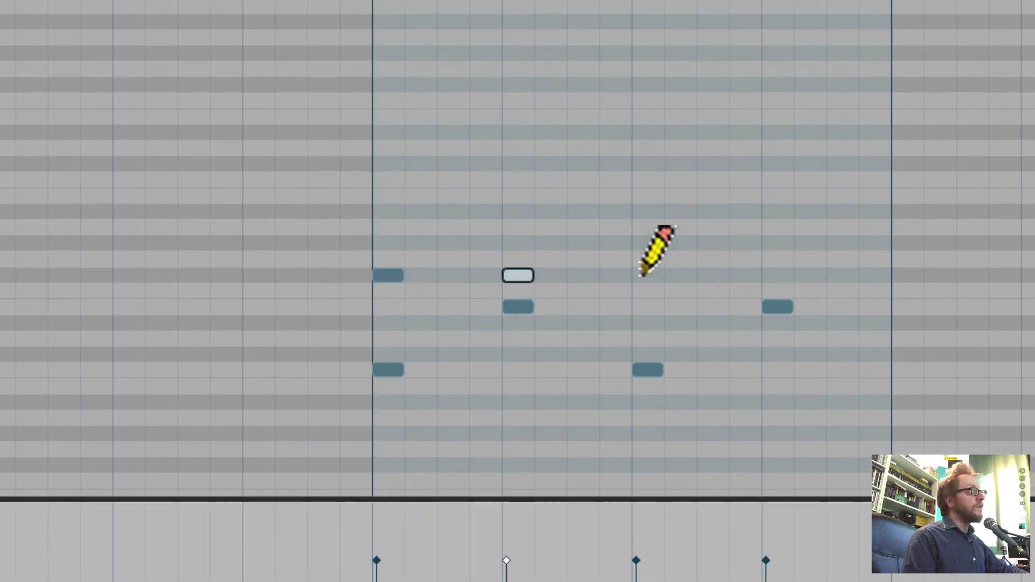
{"action": "left_click", "coordinate": [647, 275]}
{"action": "left_click", "coordinate": [777, 275]}
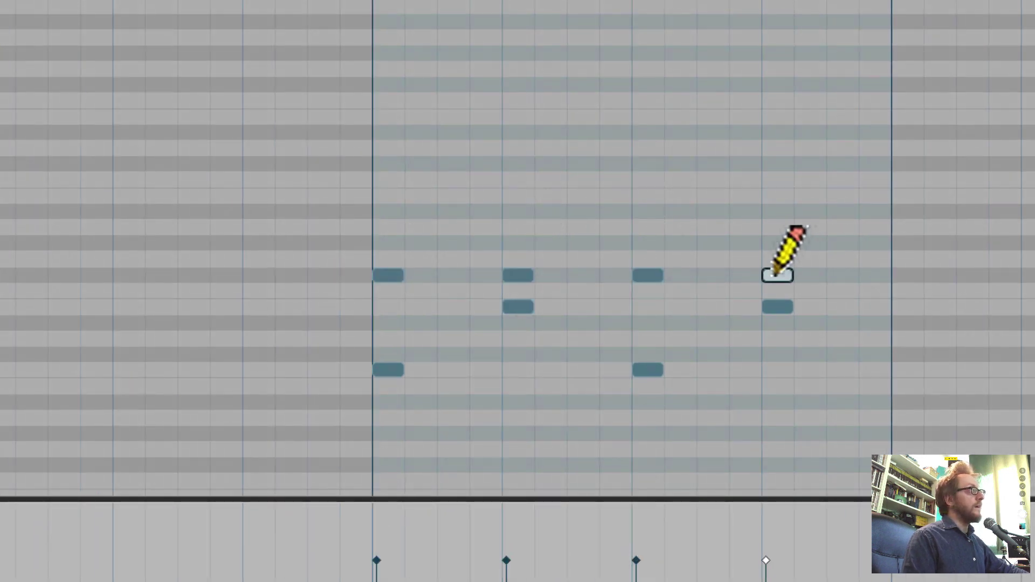
Step: Fill in F#1 notes on the four offbeats of bar 2 to complete the eighth-note line
{"action": "left_click", "coordinate": [450, 276]}
{"action": "left_click", "coordinate": [581, 276]}
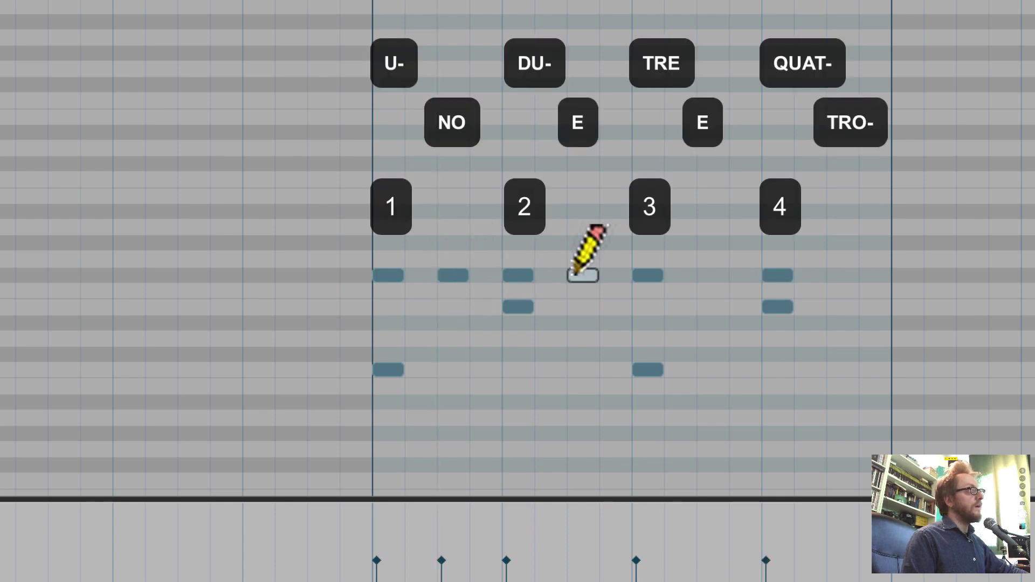
{"action": "left_click", "coordinate": [712, 276]}
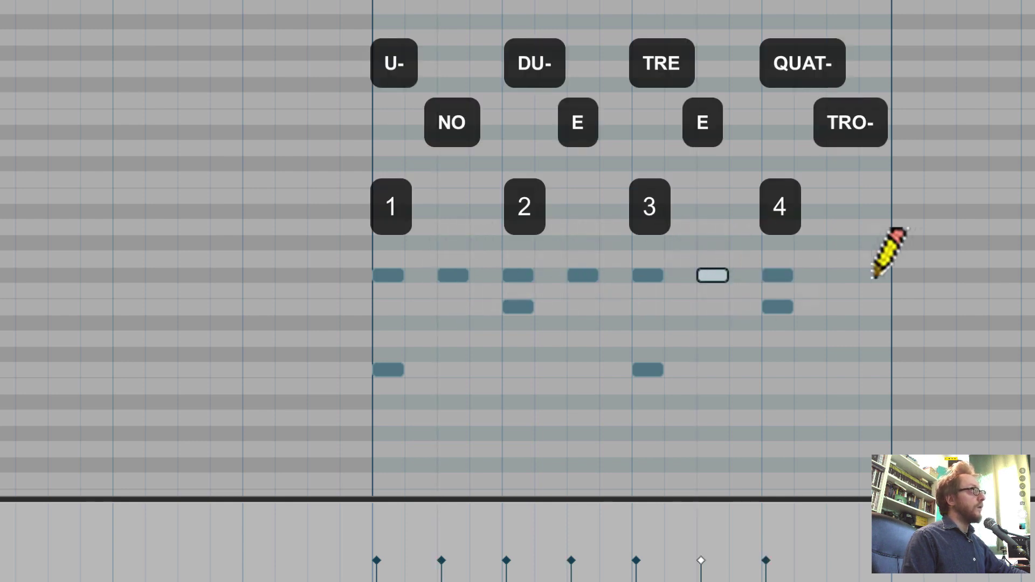
{"action": "left_click", "coordinate": [841, 276]}
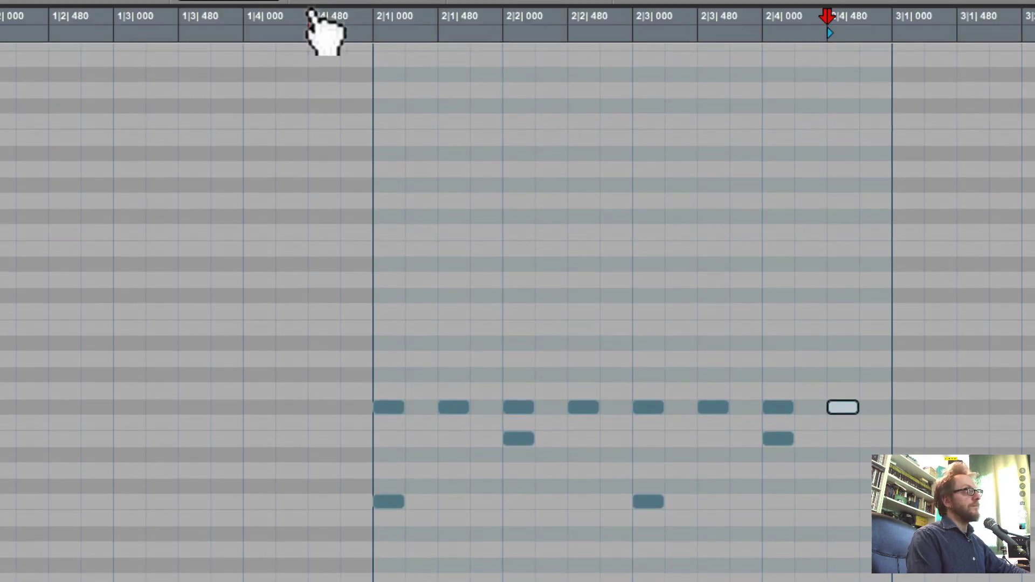
Step: Play back the drum pattern twice from 1|4|480
{"action": "left_click", "coordinate": [310, 22]}
{"action": "key", "text": "space"}
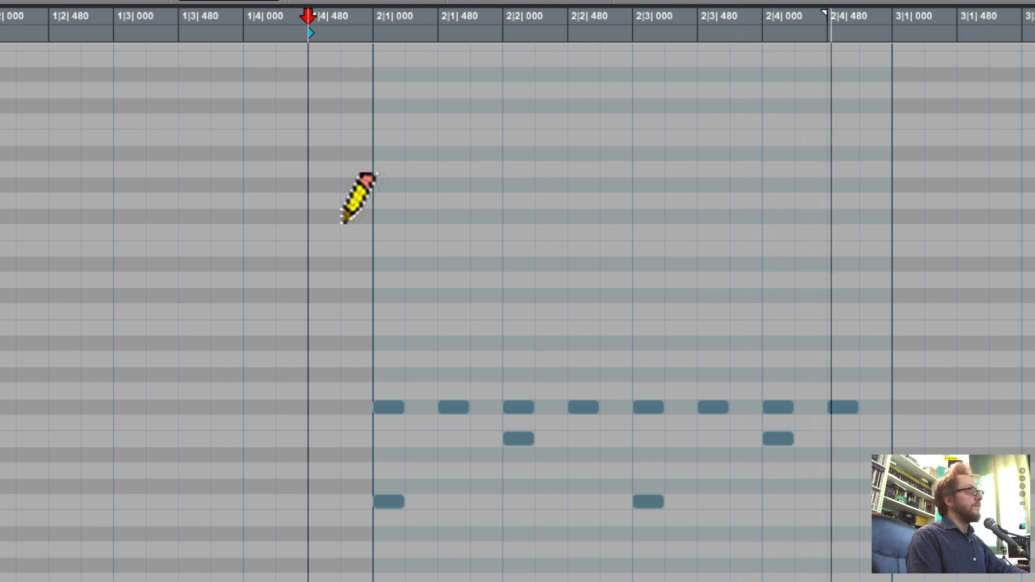
{"action": "key", "text": "space"}
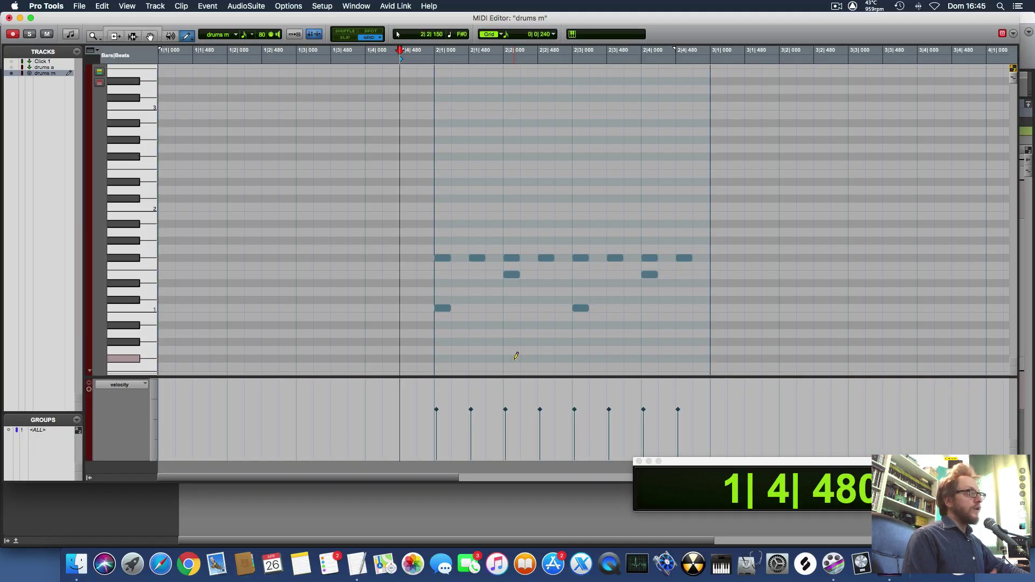
{"action": "key", "text": "space"}
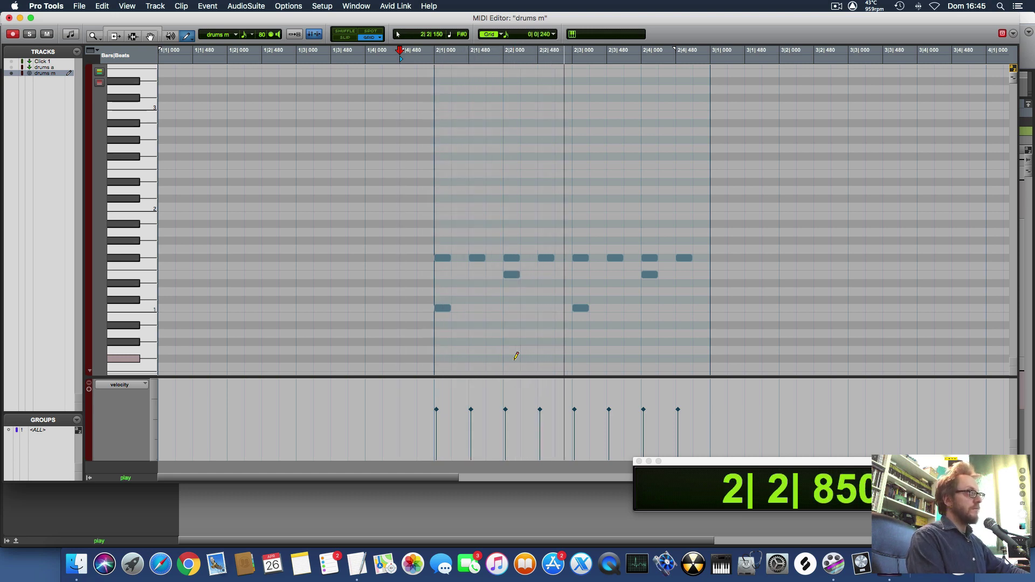
{"action": "key", "text": "space"}
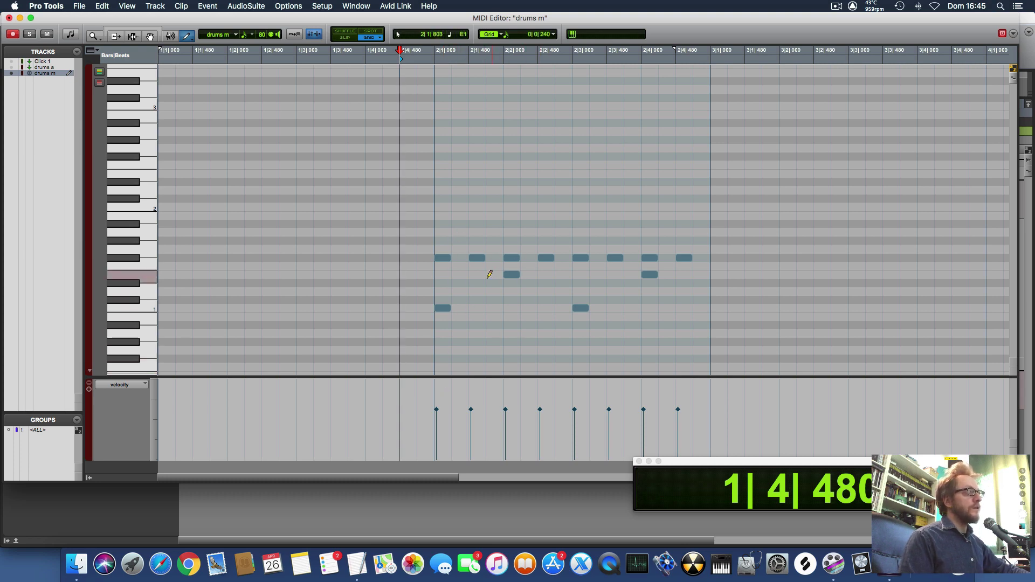
Step: Select the C1 note at beat 1 of bar 2
{"action": "left_click", "coordinate": [446, 308]}
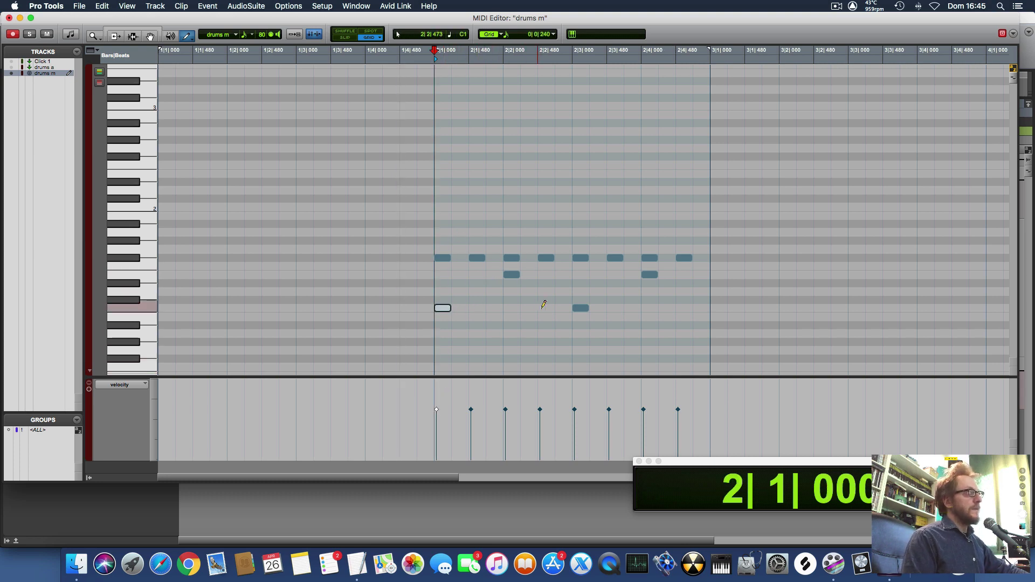